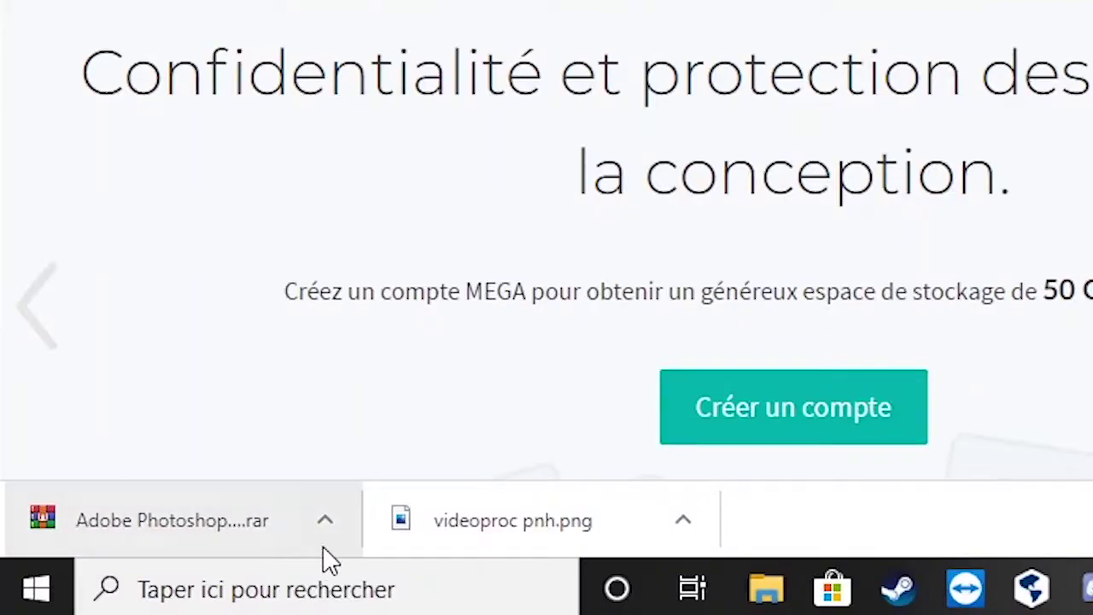
- Copy the downloaded Adobe Photoshop 2020 archive from the browser to the desktop and place it below the VideoProc shortcut
drag(55, 516, 185, 382)
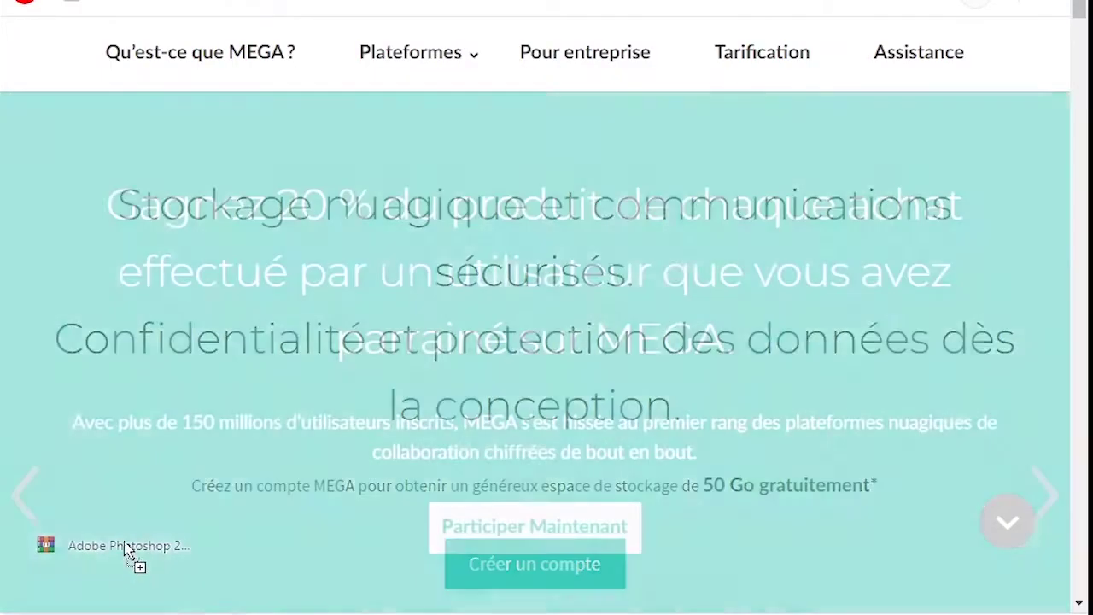
drag(126, 549, 671, 374)
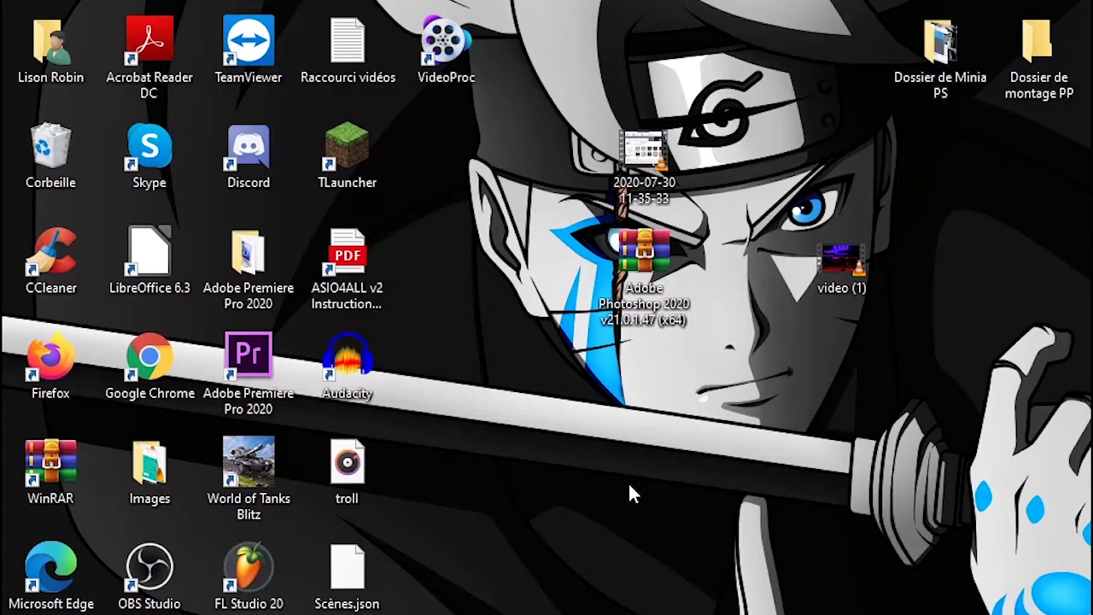
drag(644, 256, 442, 171)
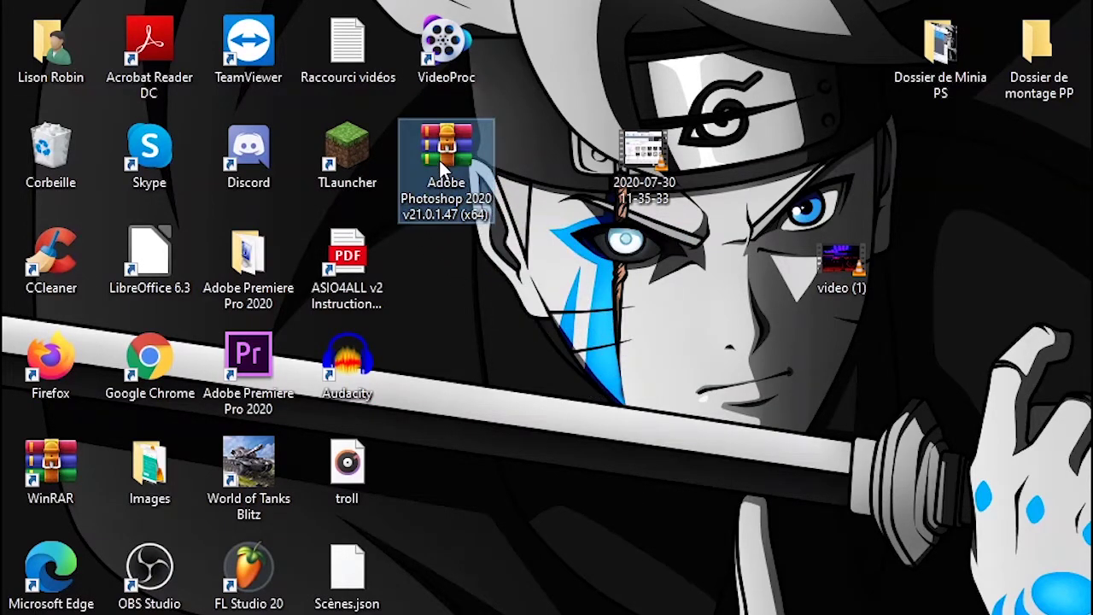
- Extract the Adobe Photoshop 2020 archive directly onto the desktop with WinRAR
right_click(442, 171)
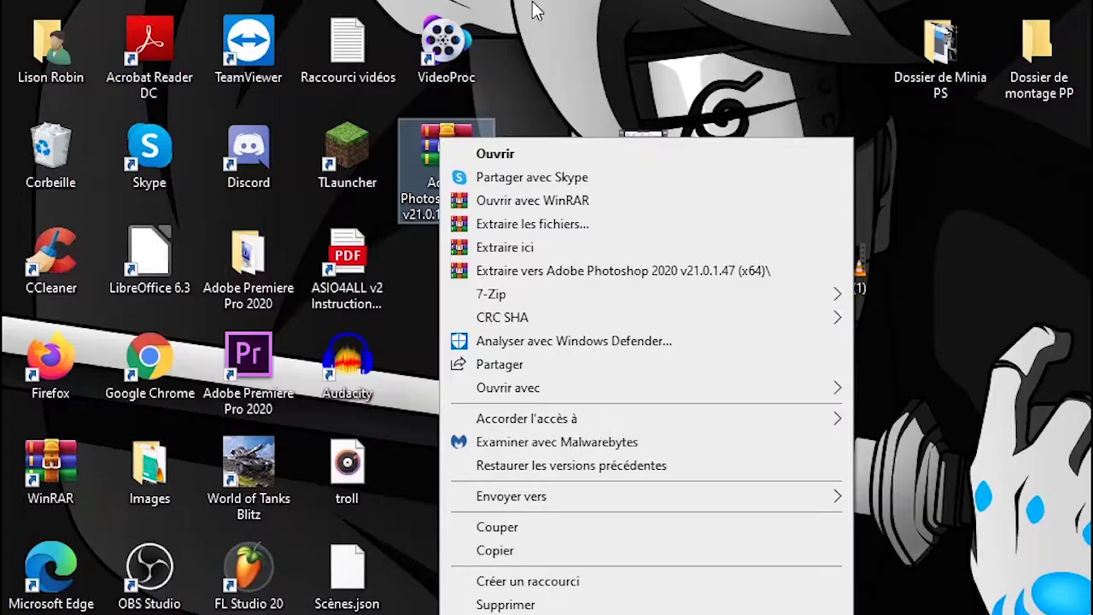
click(168, 440)
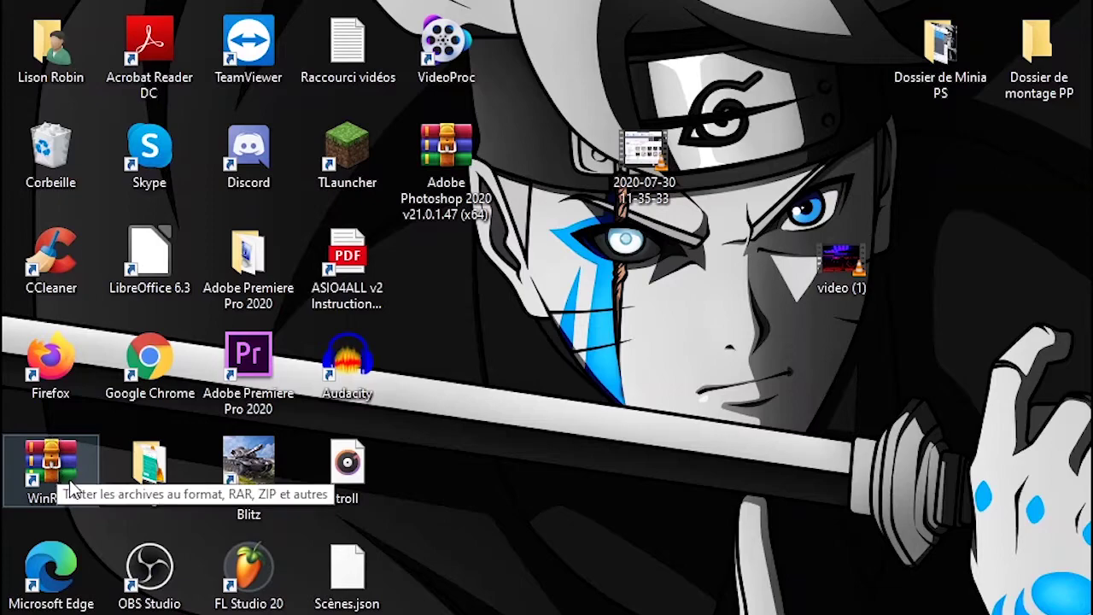
right_click(446, 171)
click(479, 247)
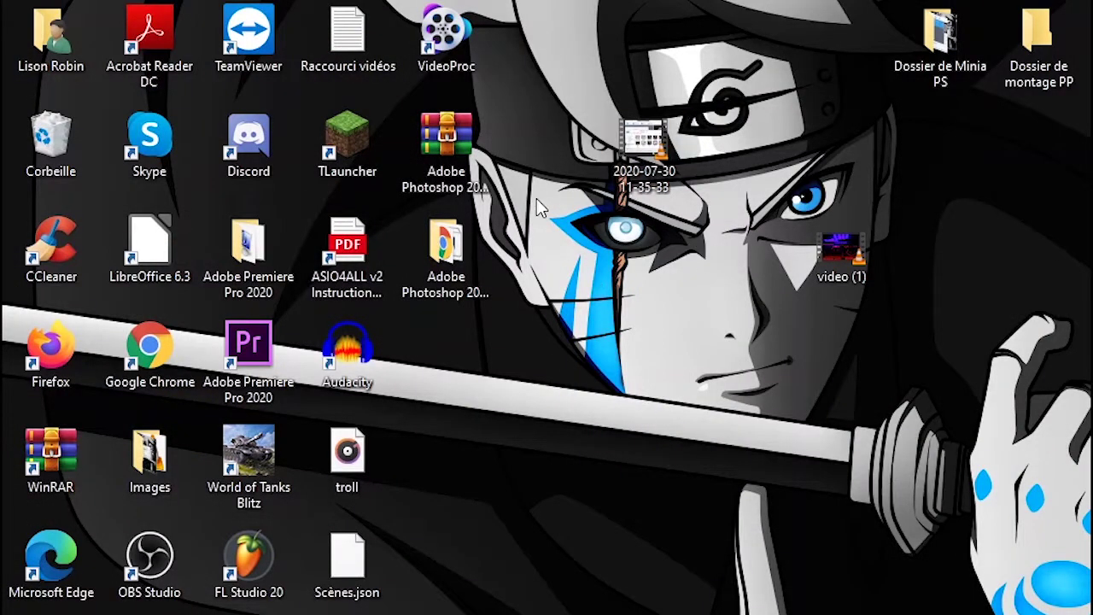
- Place the extracted Photoshop folder beside the Audacity shortcut, open it and launch its Set-up application
drag(440, 268, 451, 363)
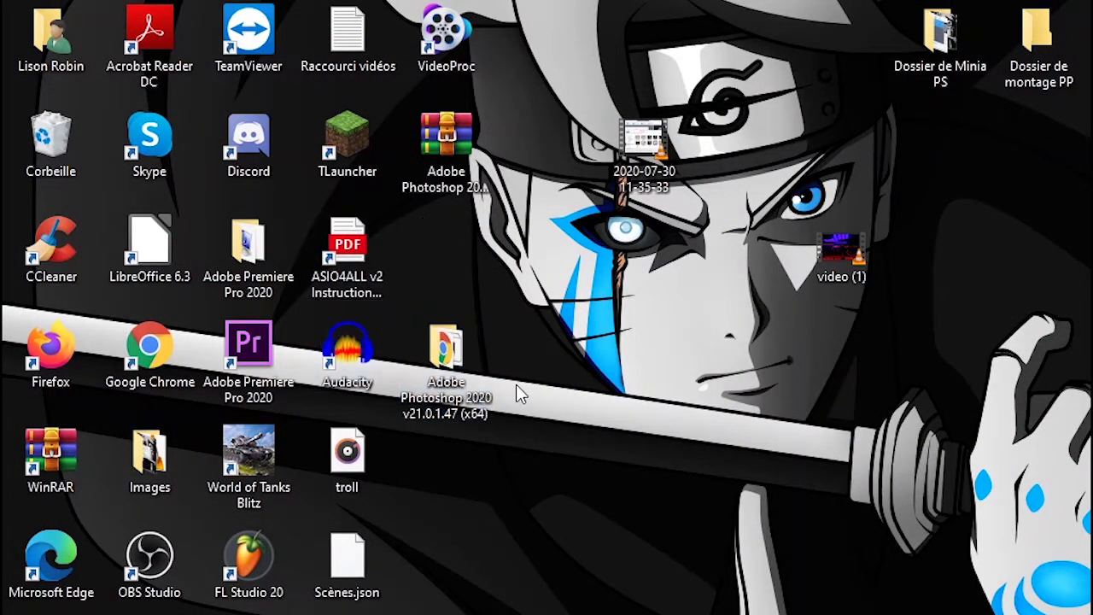
double_click(461, 363)
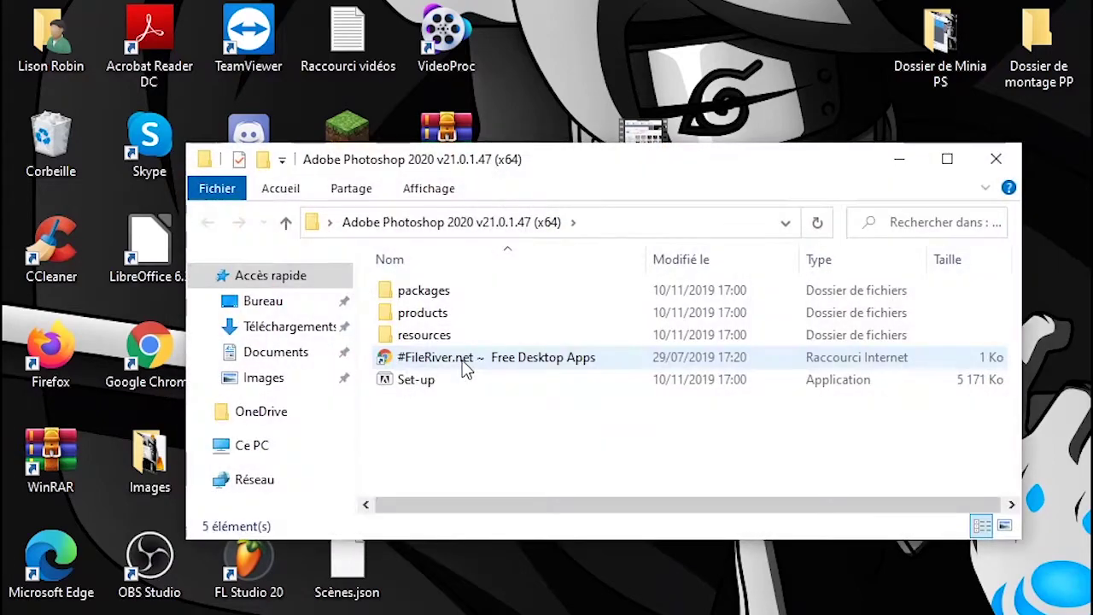
double_click(425, 386)
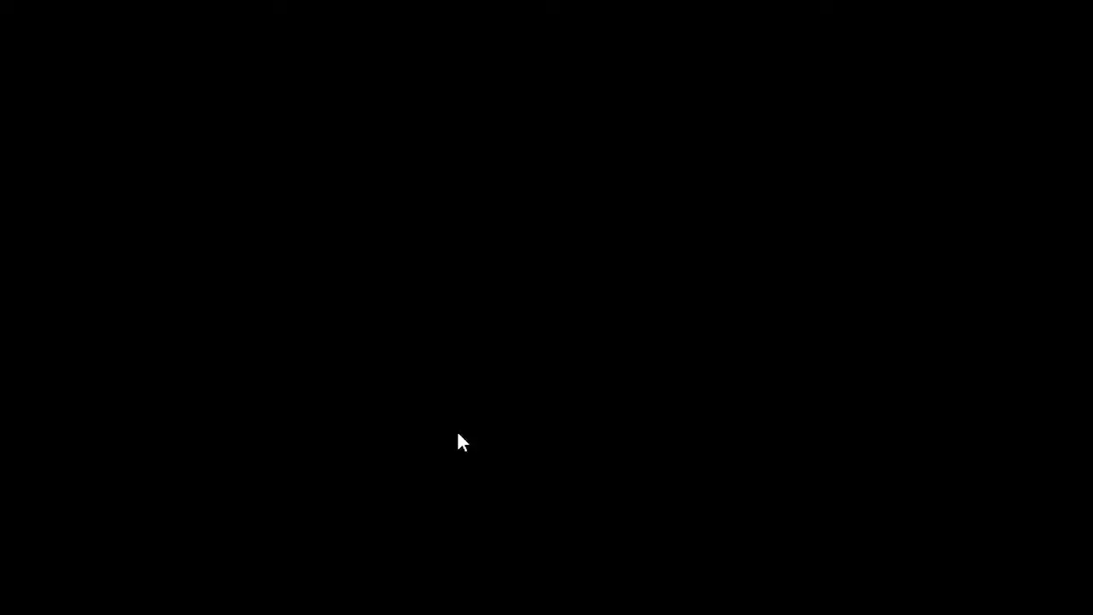
click(459, 434)
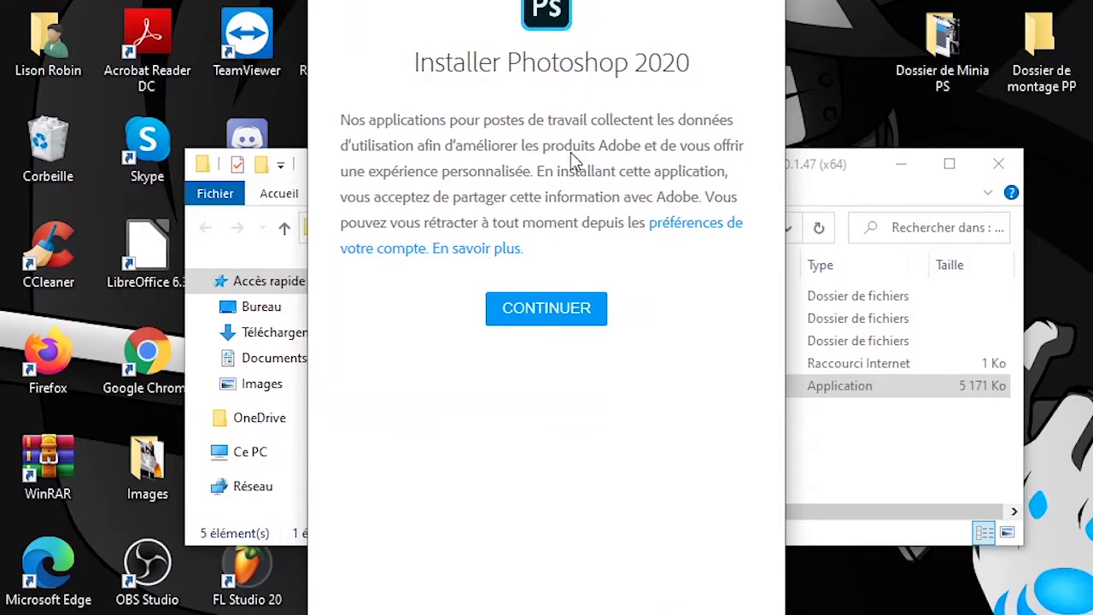
- Install Photoshop 2020 in Français at the default location and close the installer
click(538, 318)
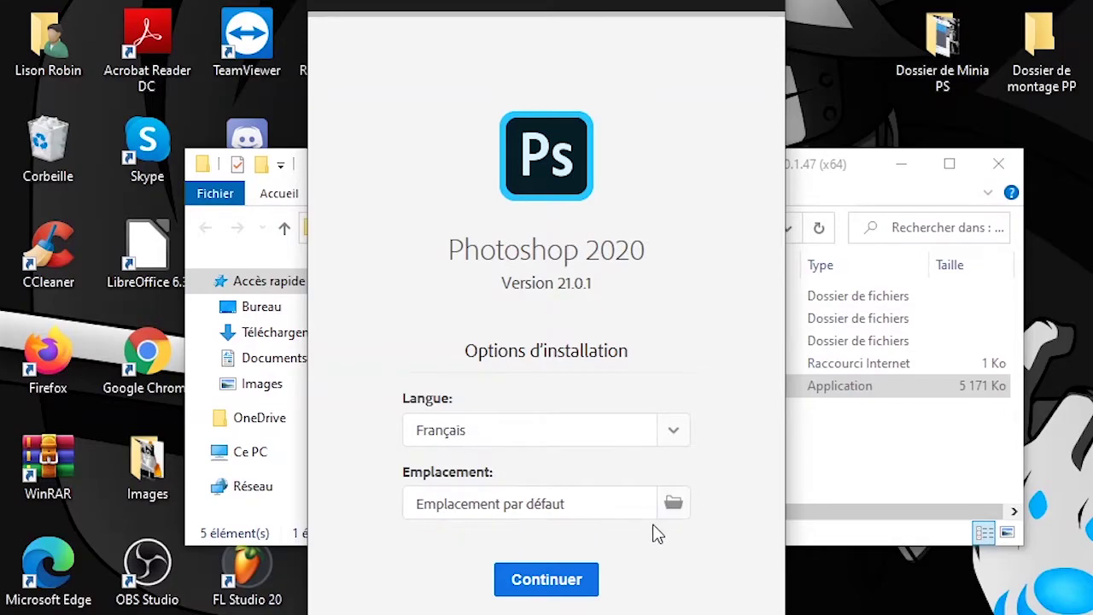
click(548, 582)
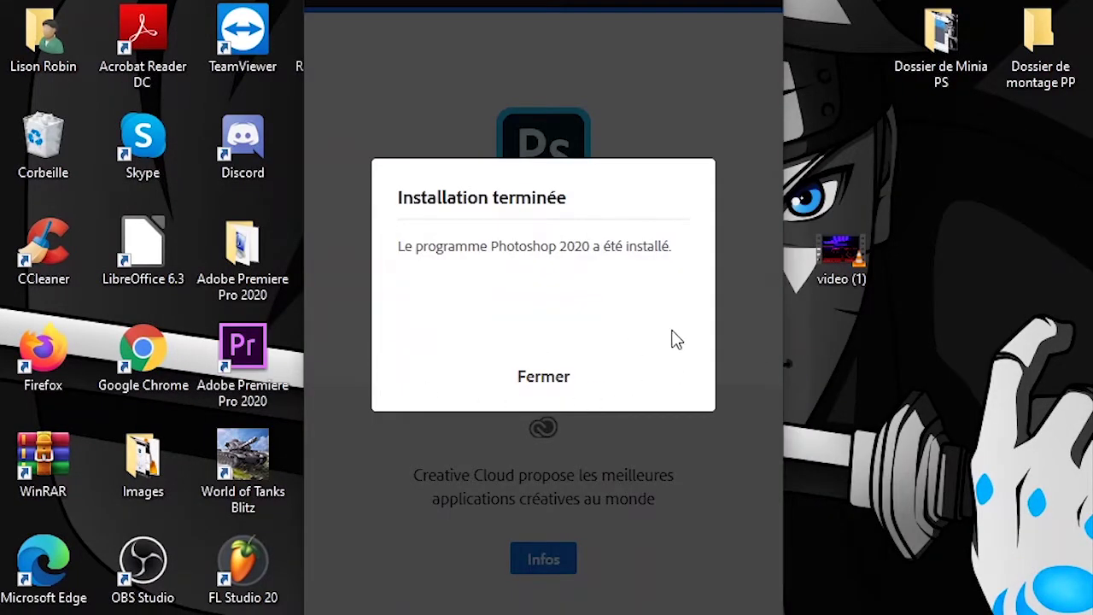
click(533, 383)
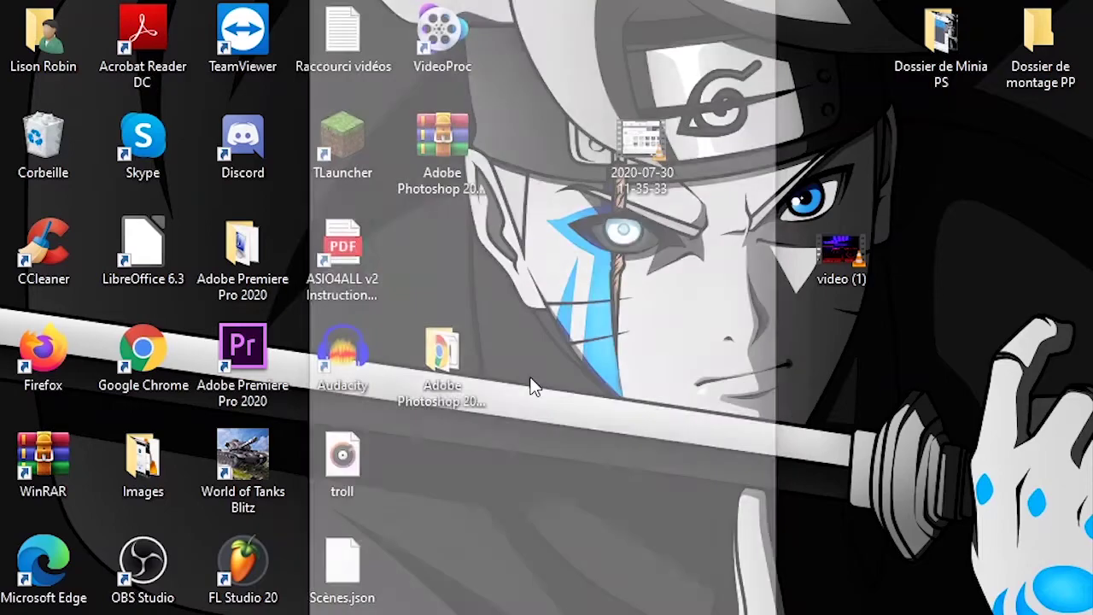
- Move the extracted Photoshop folder directly beneath its archive on the desktop
click(442, 363)
drag(442, 363, 449, 264)
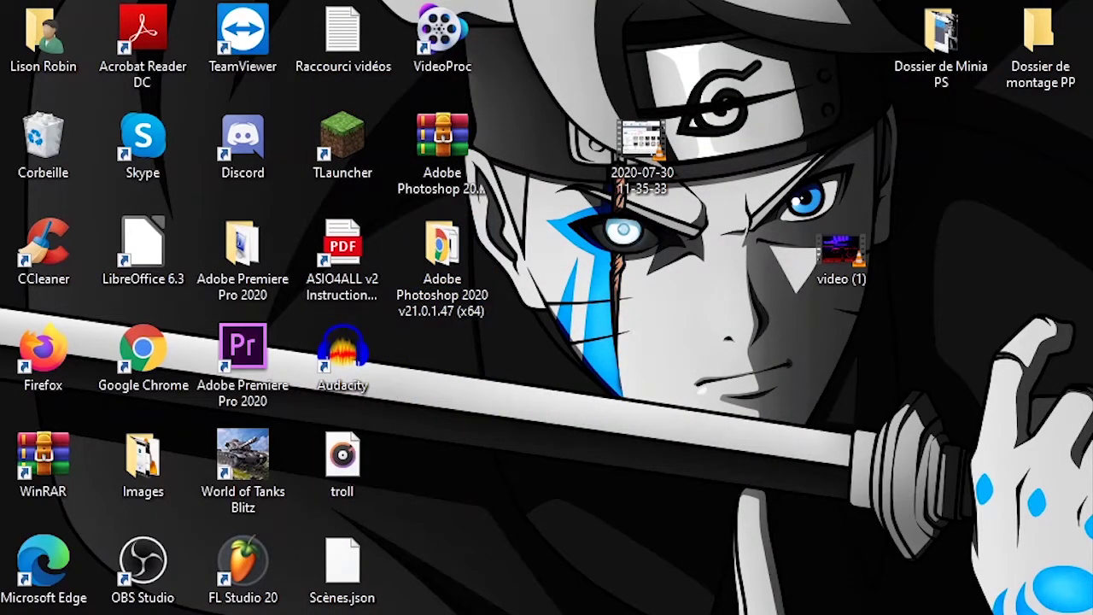
- Search Windows for "photo" and open the file location of Adobe Photoshop 2020
double_click(442, 256)
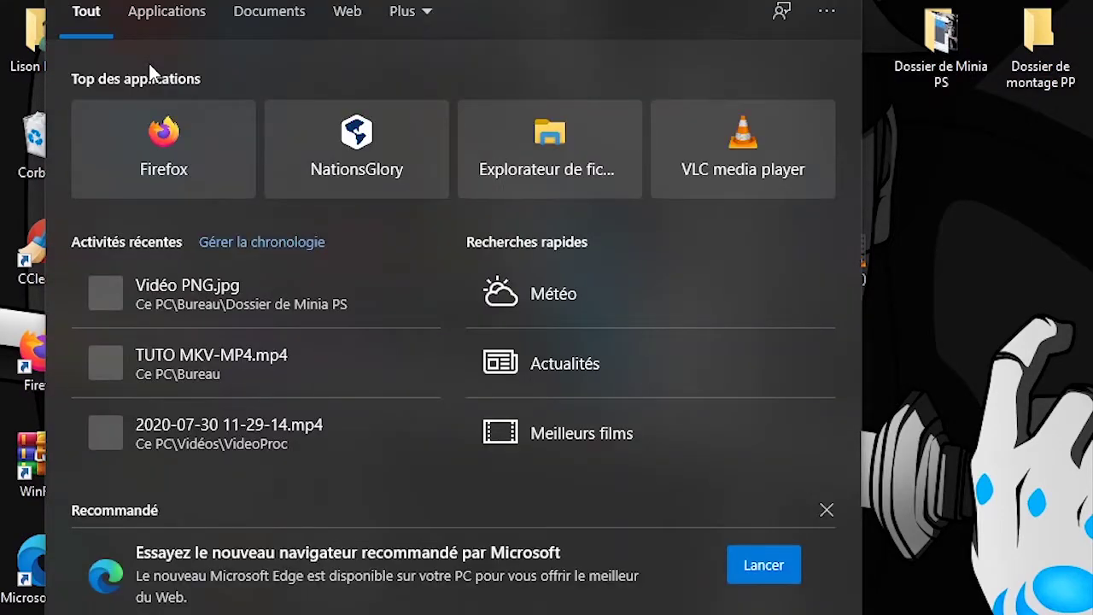
text(photo)
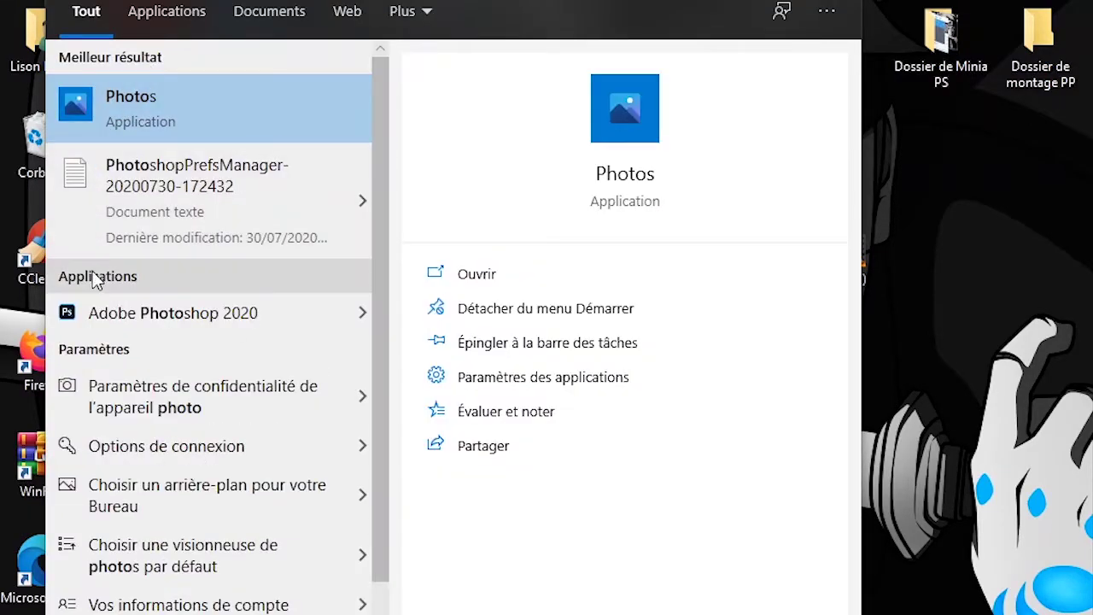
click(362, 316)
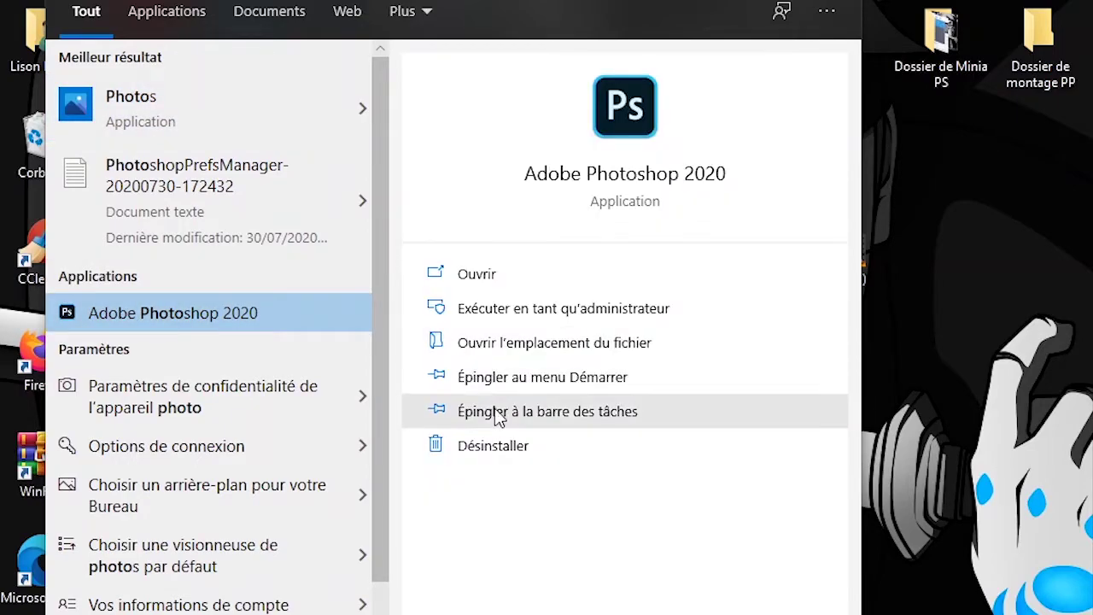
click(501, 342)
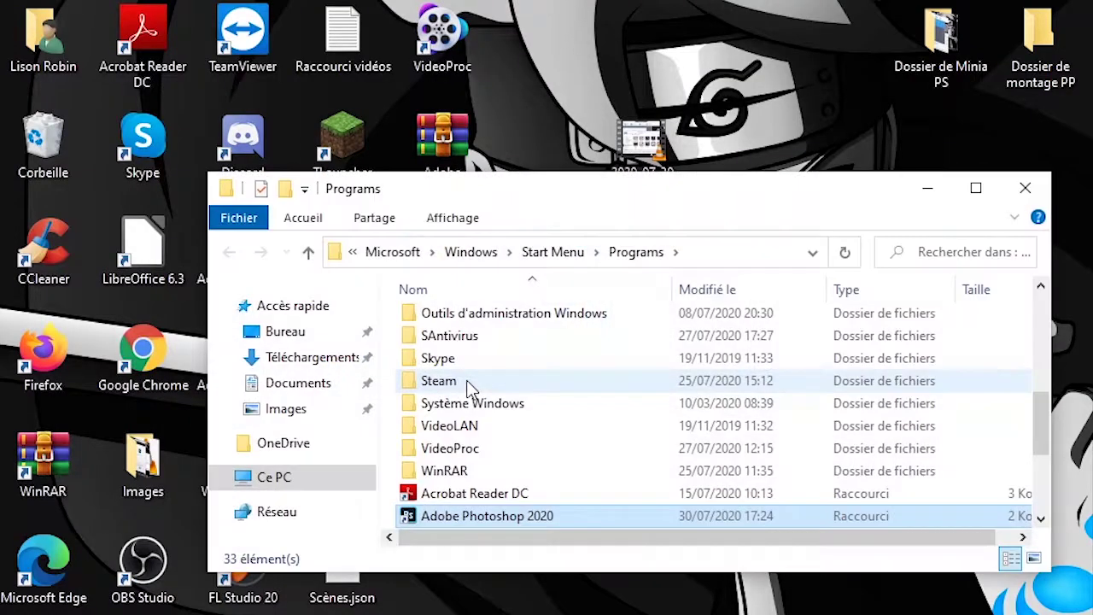
- Move the Adobe Photoshop 2020 shortcut to the desktop, close the Programs folder and place the shortcut beside Audacity
drag(482, 518, 559, 61)
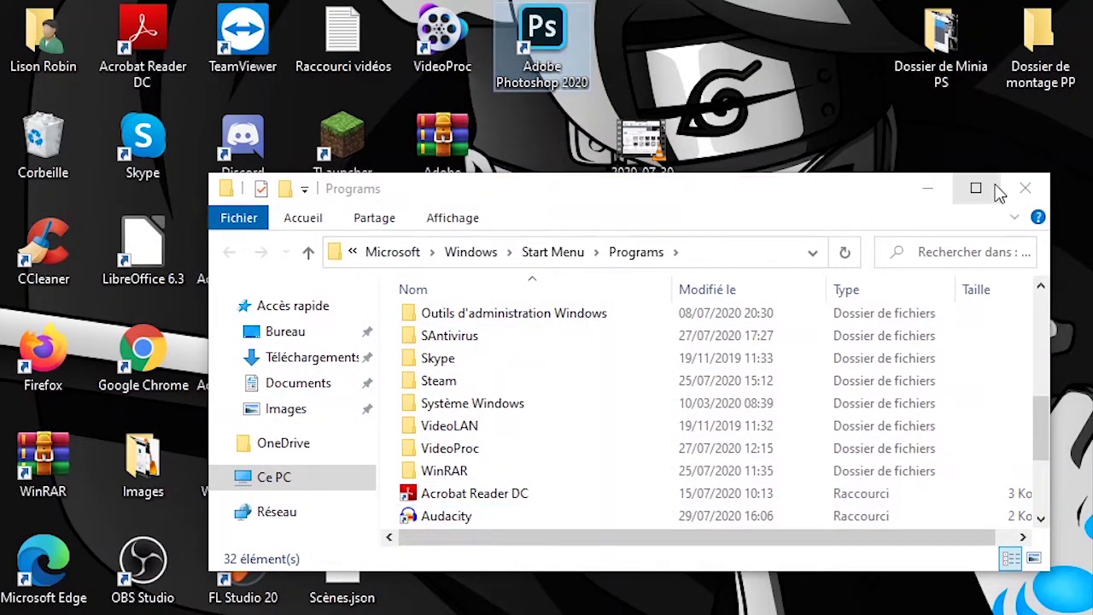
click(1025, 188)
drag(553, 31, 442, 351)
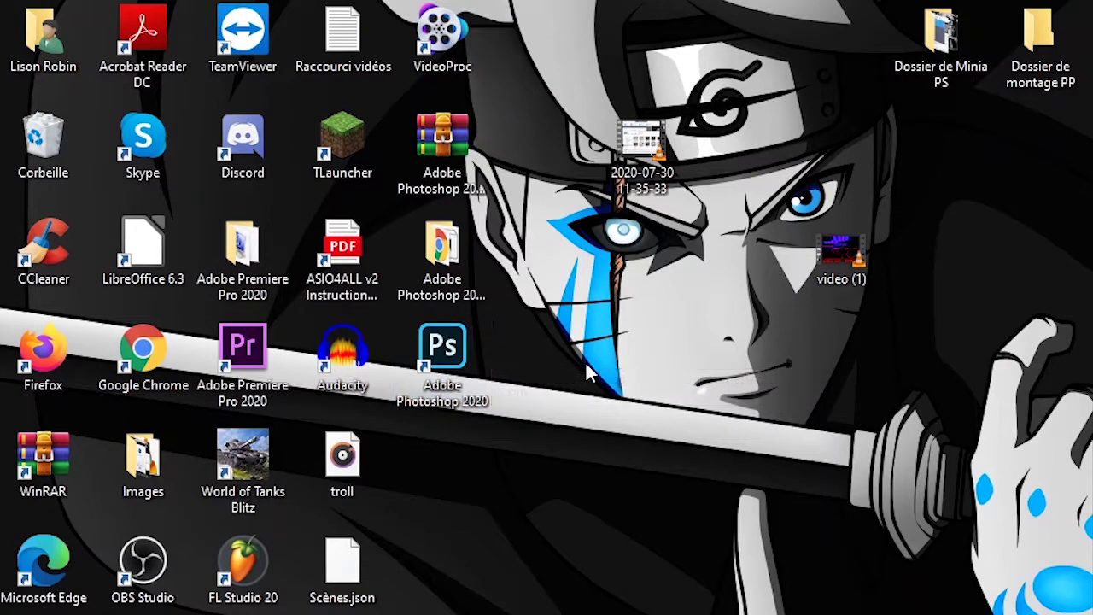
- Launch Photoshop from its desktop shortcut and set the new document's dimension unit to pixels
double_click(468, 360)
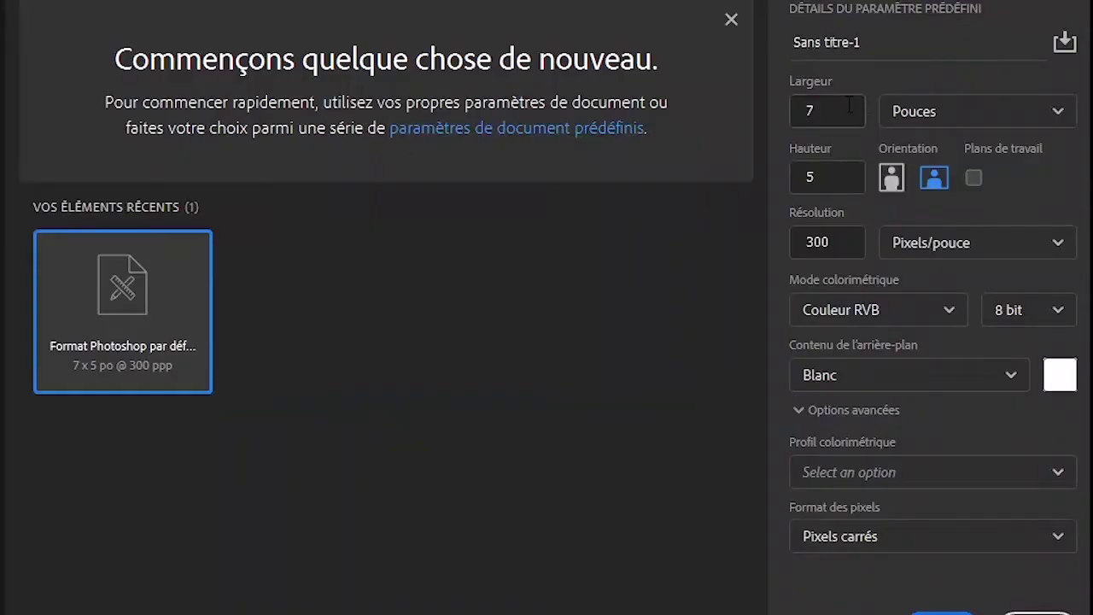
click(827, 107)
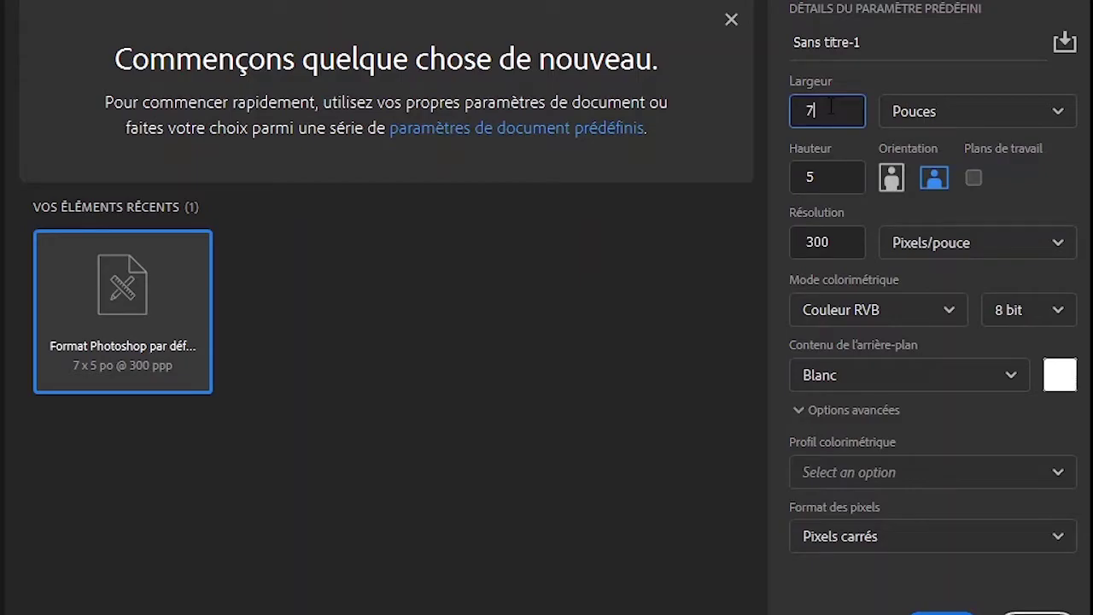
click(1059, 106)
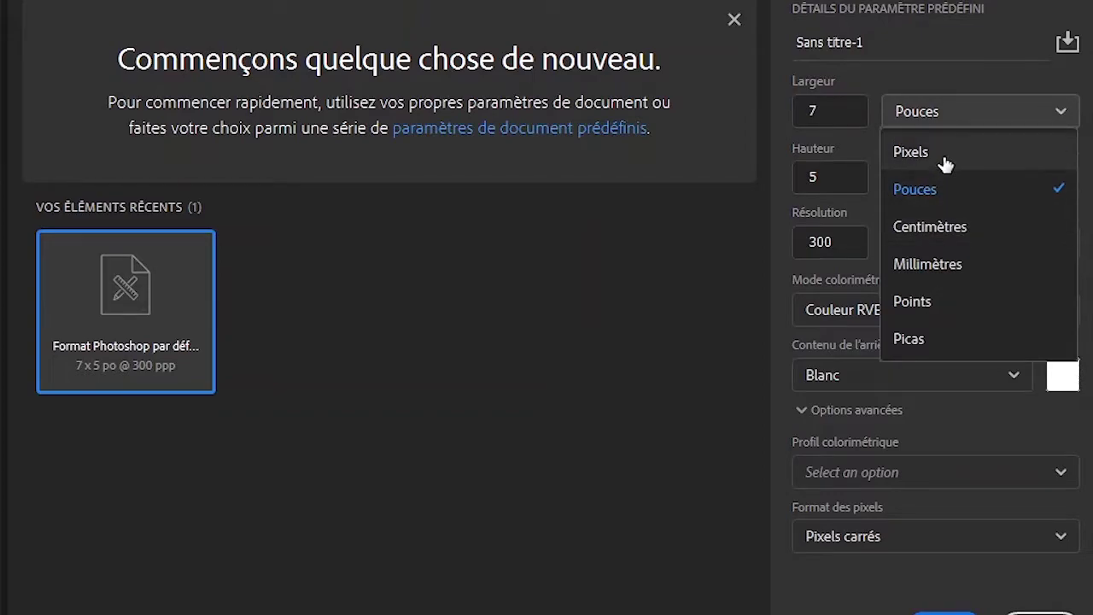
click(904, 150)
- Create the document with a width of 1280 pixels, a height of 720 pixels and resolution in pixels per inch
click(835, 111)
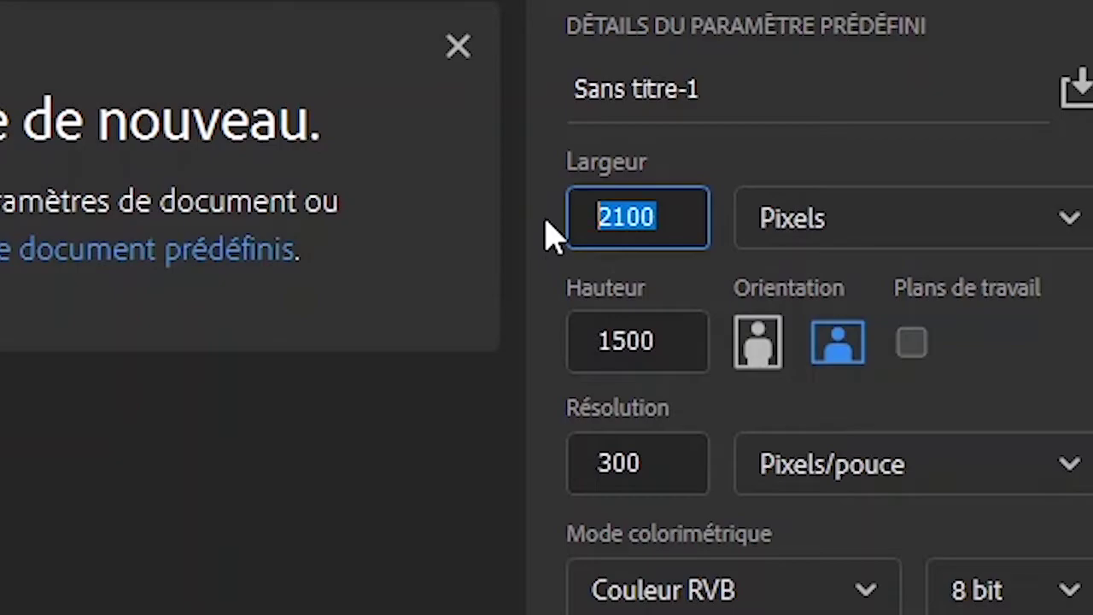
text(1280)
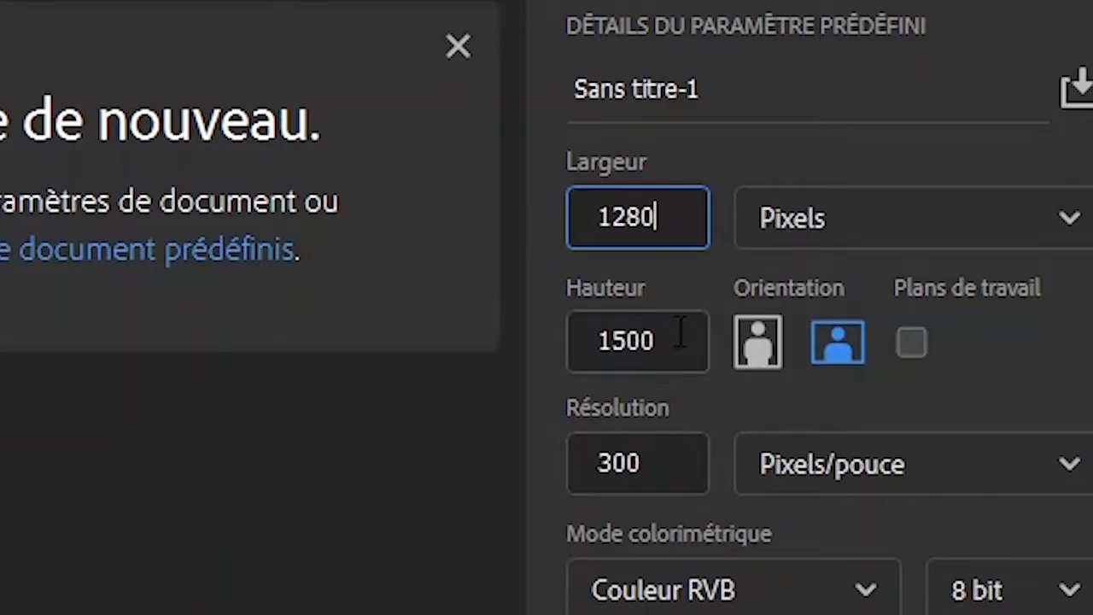
key(Tab)
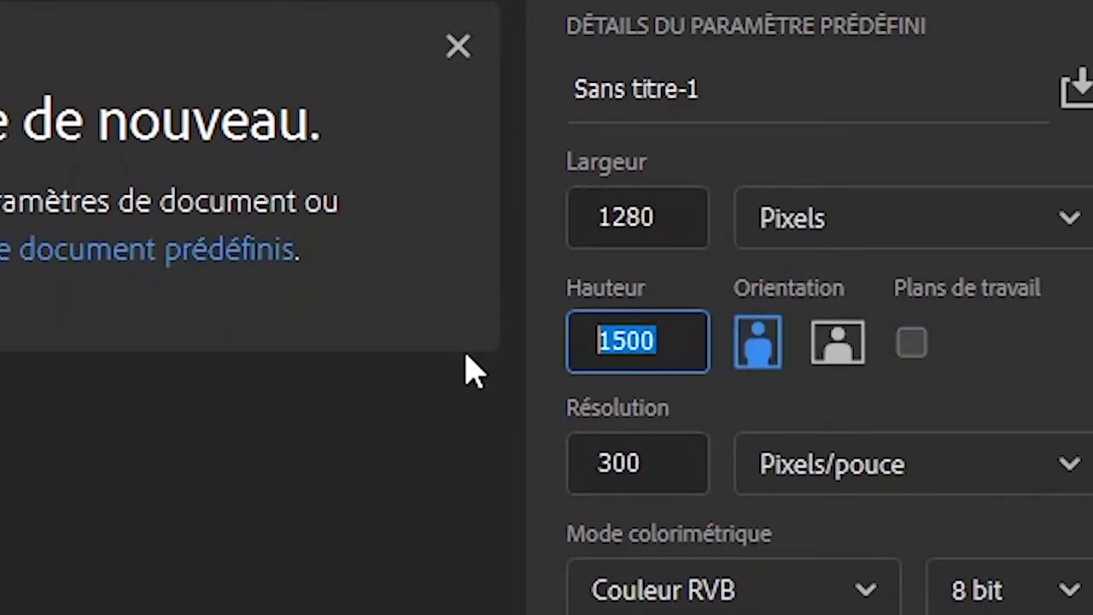
text(720)
click(828, 215)
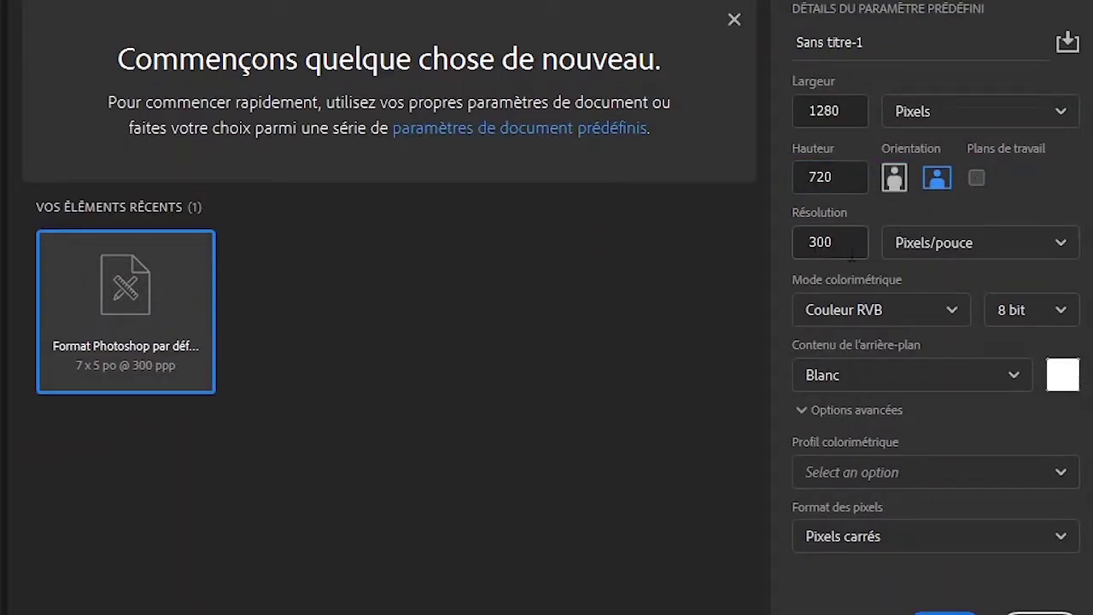
click(921, 256)
click(931, 285)
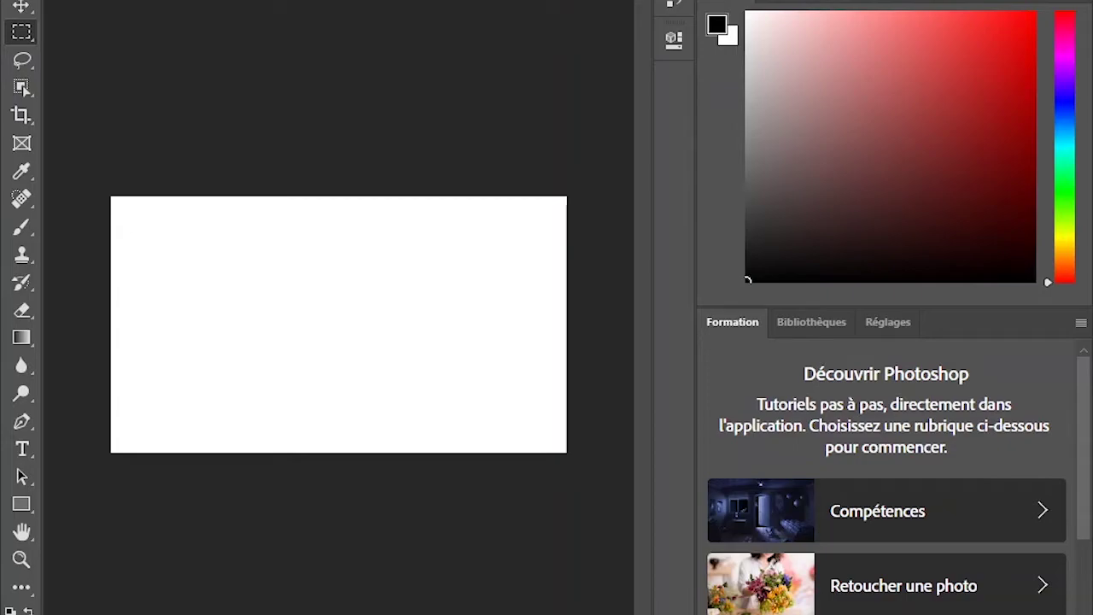
- Open the image file Fond from the computer
key(ctrl+o)
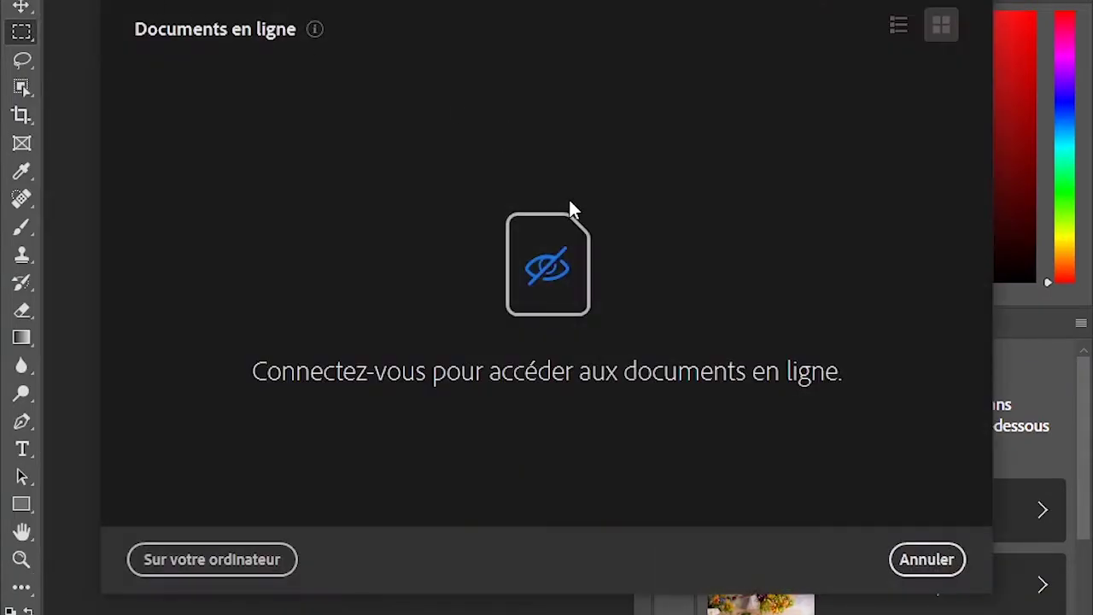
click(57, 73)
click(249, 73)
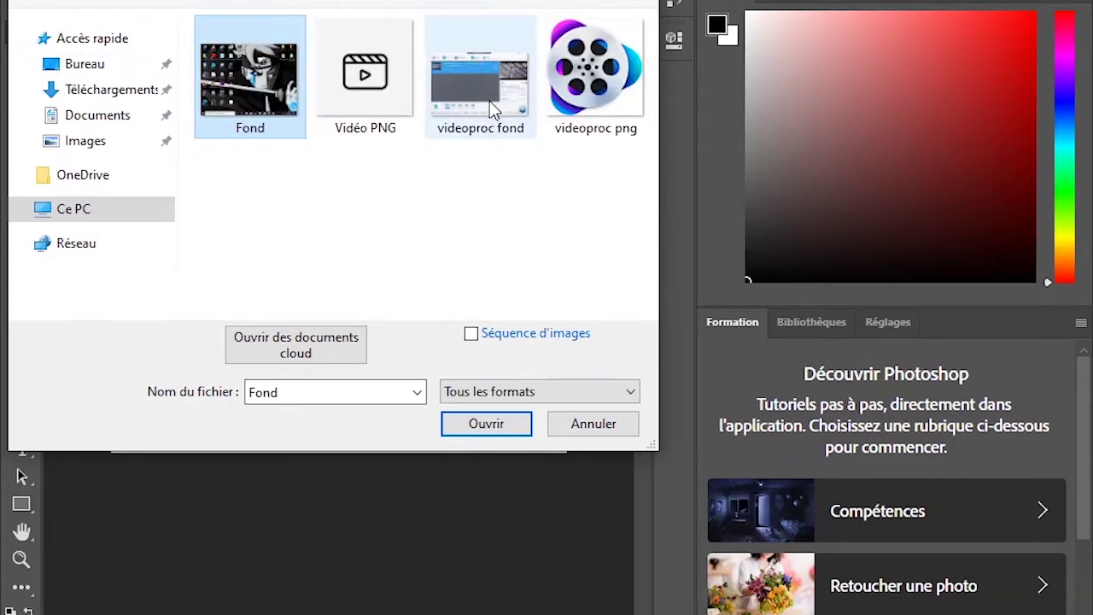
click(486, 424)
- Bring the Fond image into the 1280 × 720 document and stretch it to fill the whole canvas
drag(208, 260, 171, 257)
key(alt+e)
key(Escape)
key(ctrl+t)
drag(162, 248, 103, 196)
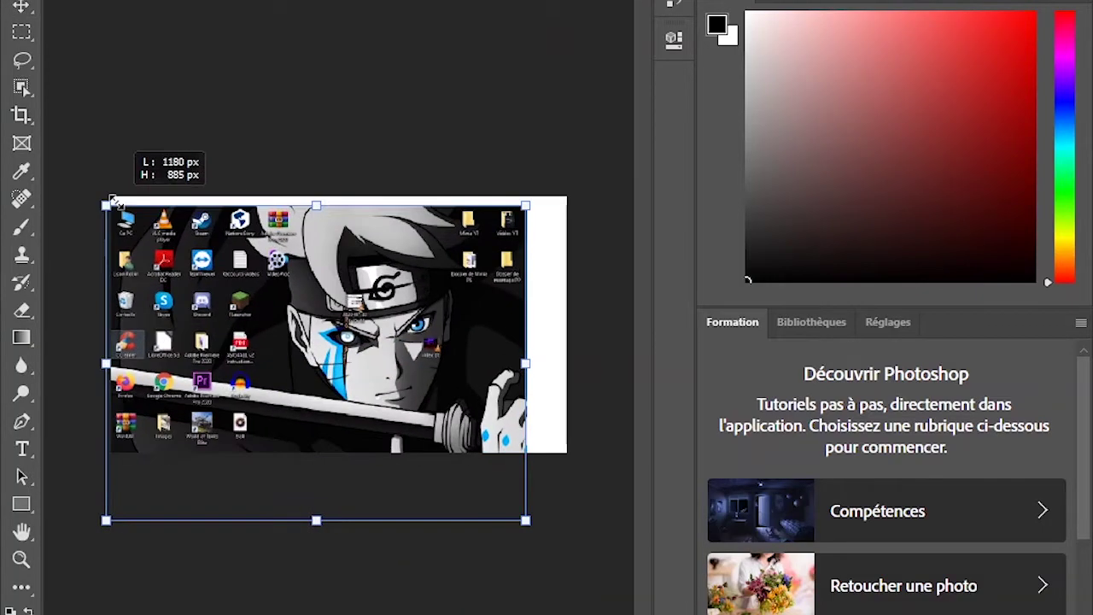
drag(526, 358, 566, 359)
drag(339, 520, 342, 453)
key(Return)
- Open the videoproc fond image, copy it into the document and position it over the right part of the canvas
key(ctrl+o)
key(Escape)
key(ctrl+v)
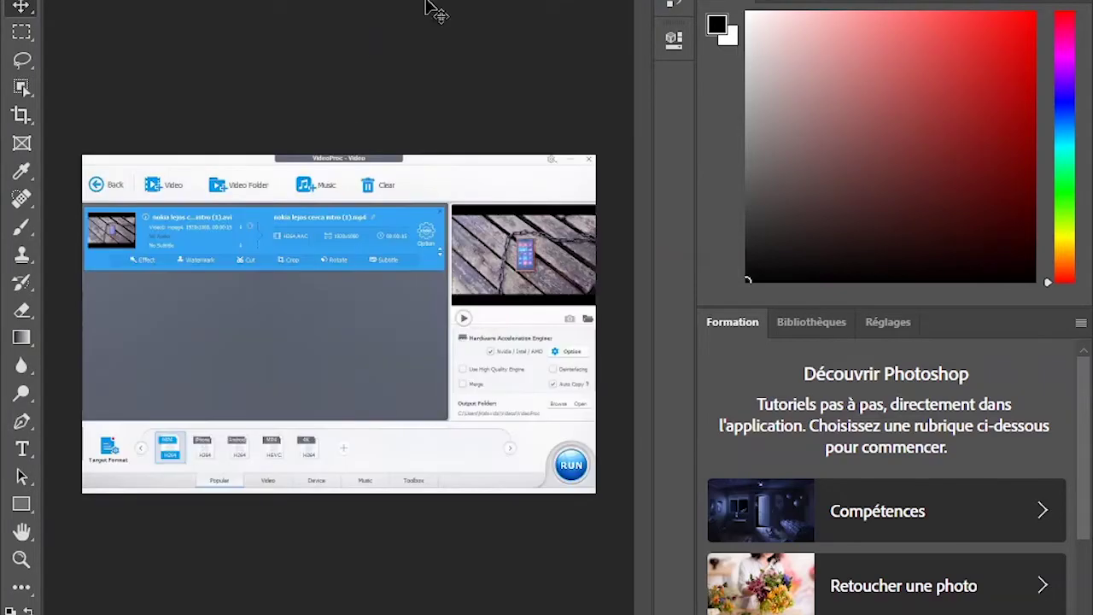
key(alt+e)
click(479, 415)
drag(214, 449, 274, 451)
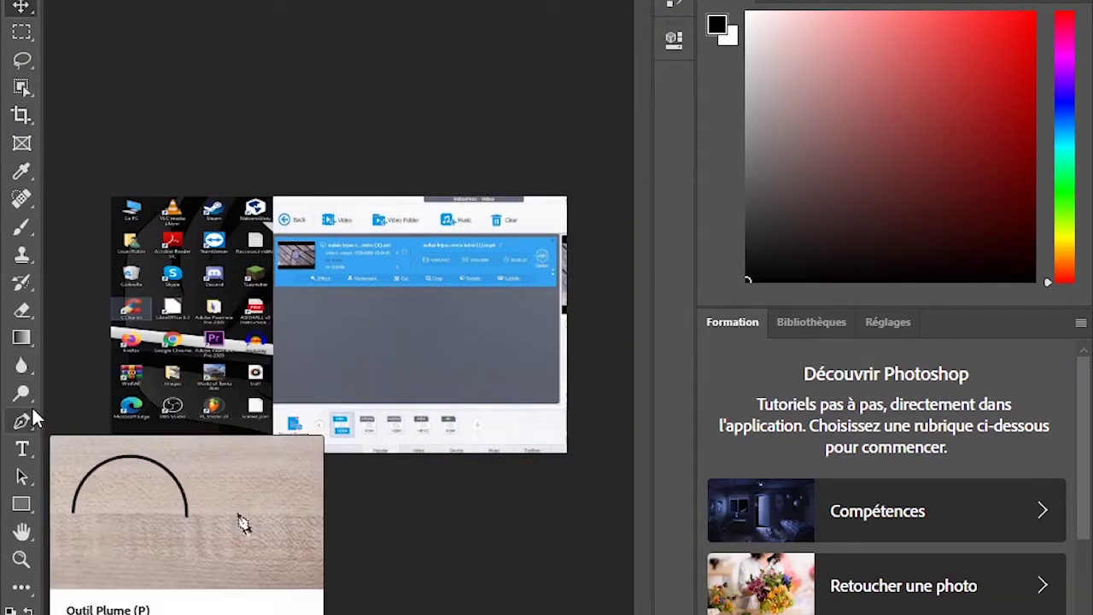
- Draw a slanted yellow line from the canvas's upper edge to its lower edge, across the left part of the videoproc image
click(22, 32)
mouse_move(286, 208)
mouse_down()
mouse_move(305, 407)
mouse_move(297, 453)
mouse_up()
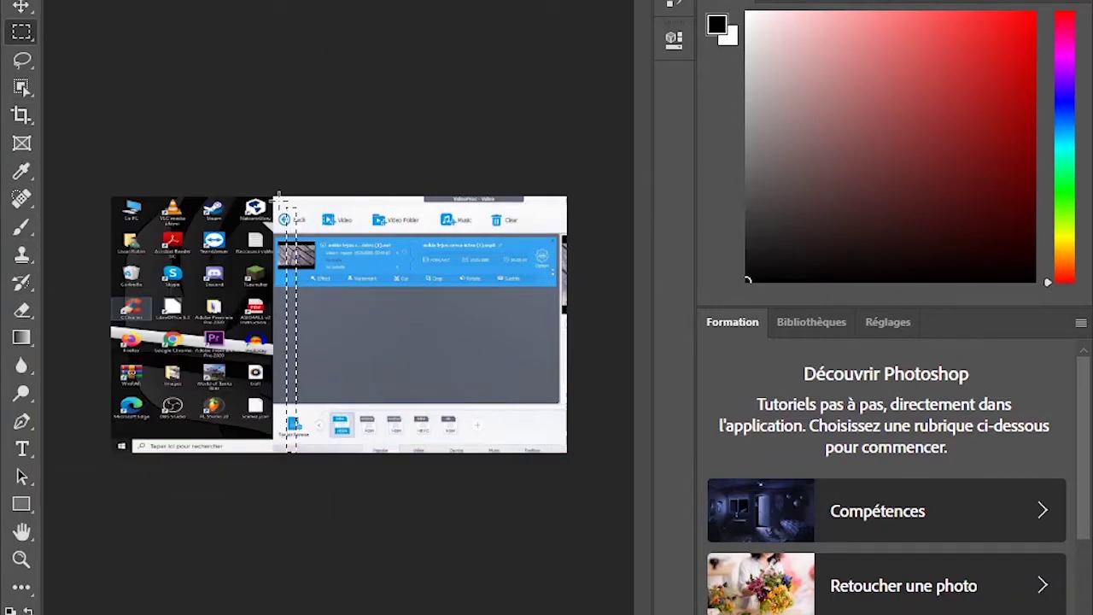
right_click(21, 505)
click(106, 586)
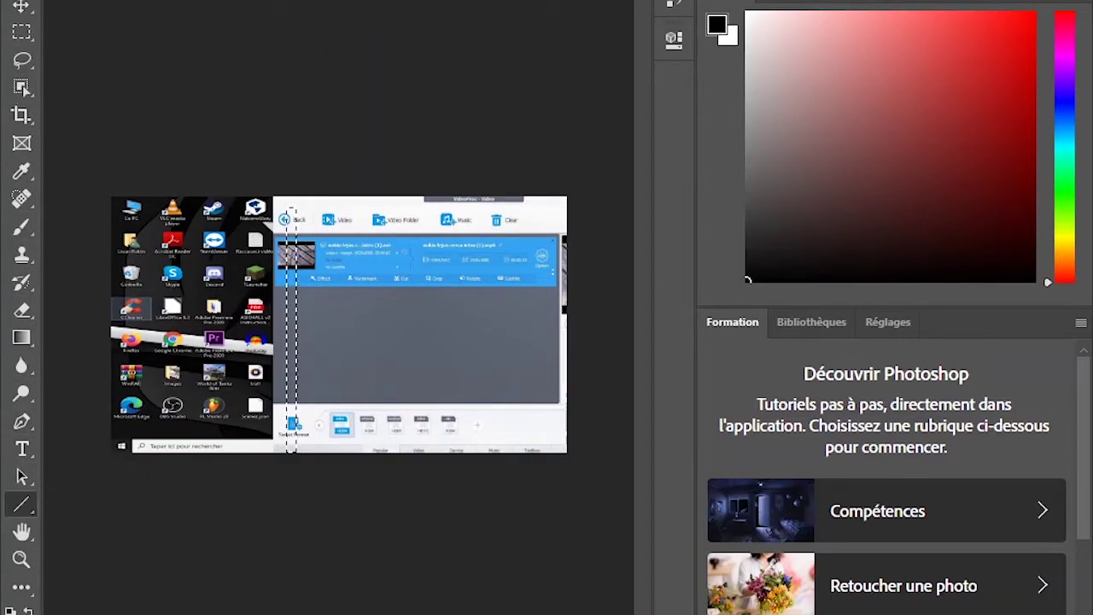
mouse_move(348, 198)
mouse_down()
mouse_move(262, 462)
mouse_move(284, 474)
mouse_up()
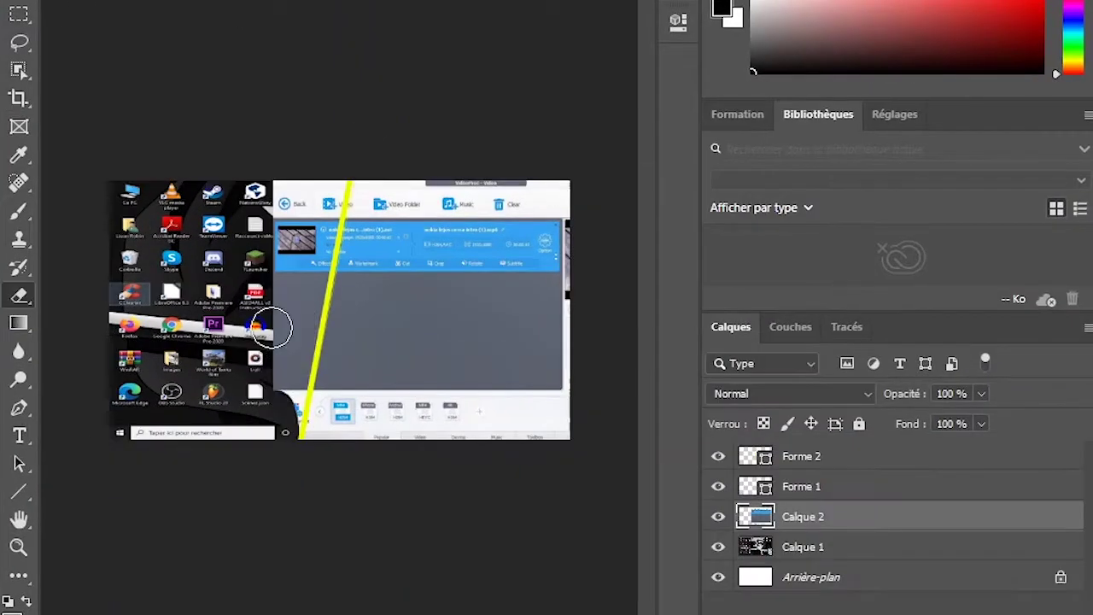
- Erase the part of Calque 2 lying to the left of the yellow line to reveal the background image
mouse_move(273, 325)
mouse_down()
mouse_move(280, 392)
mouse_move(310, 178)
mouse_up()
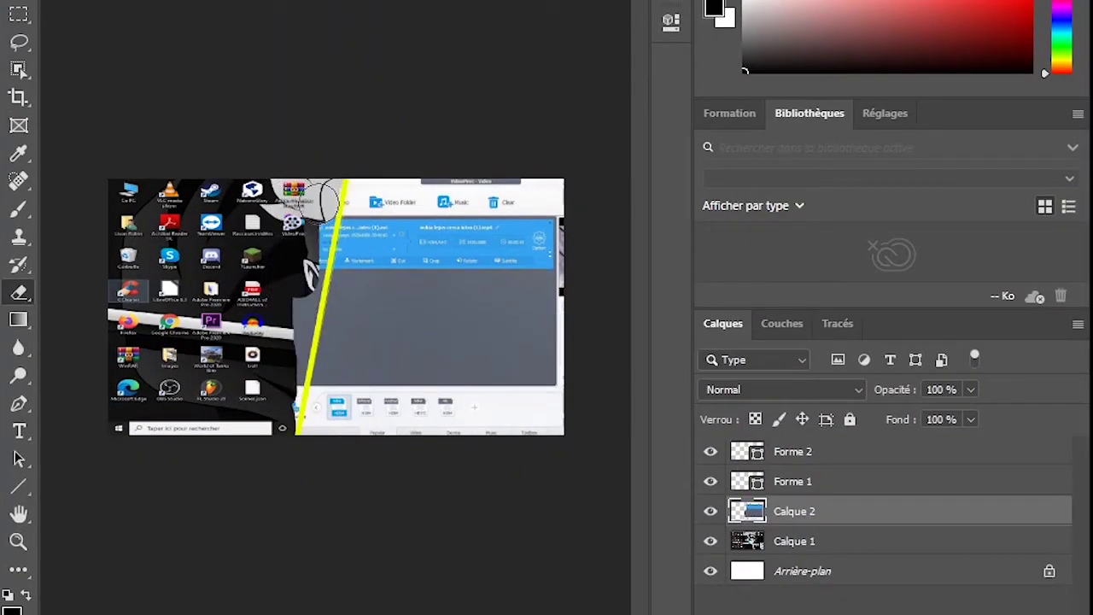
drag(312, 272, 279, 405)
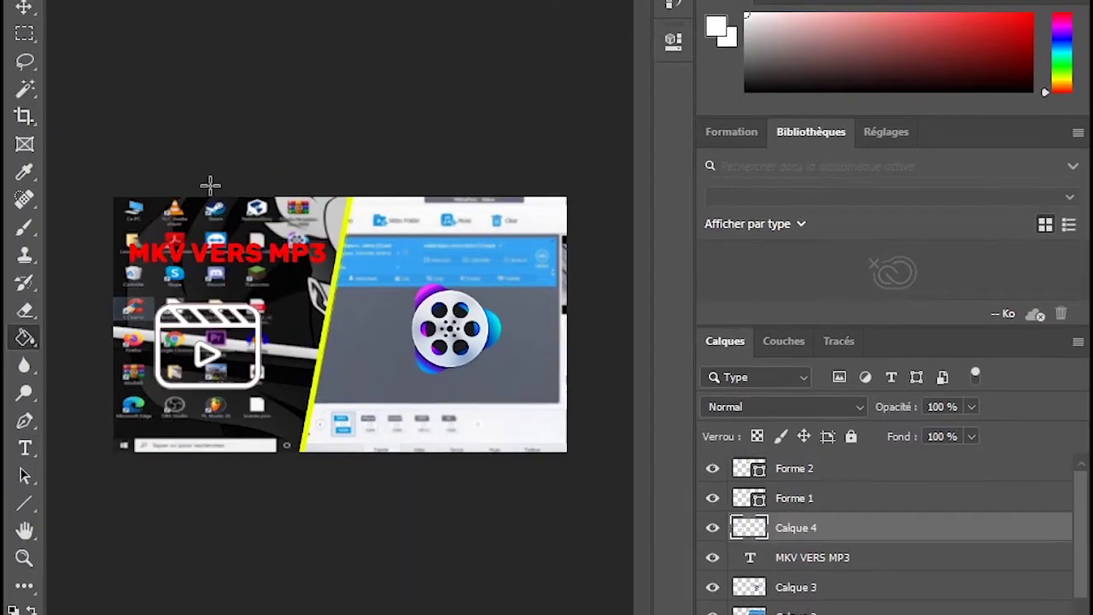
- Save the thumbnail on the computer as a Photoshop file named MKV VERS MP4 with maximum compatibility
key(alt+f)
click(127, 149)
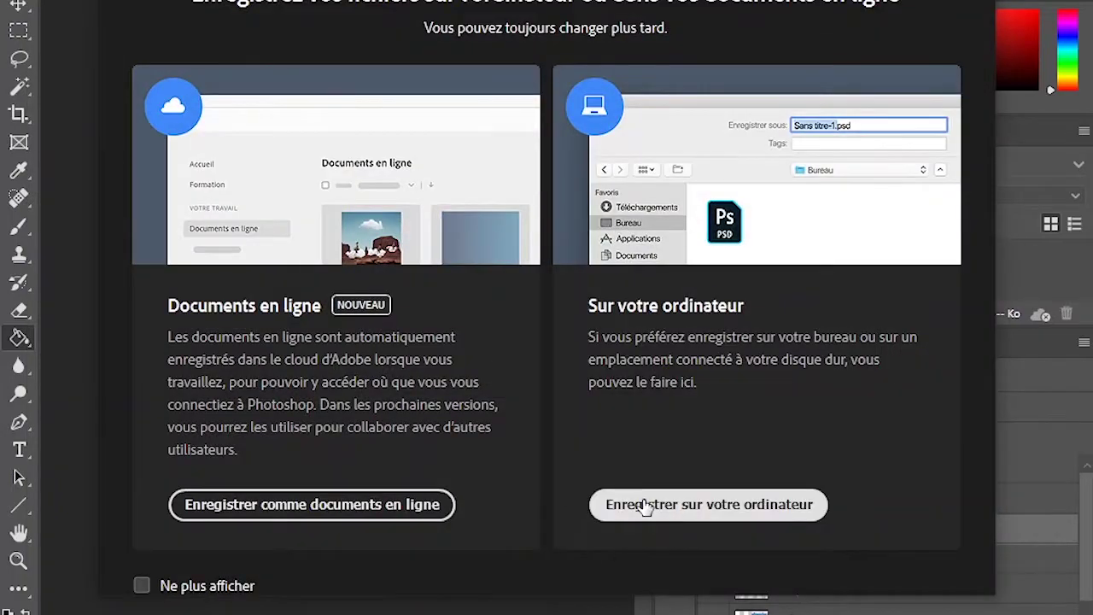
click(623, 502)
text(mkv vERS MP3)
key(Return)
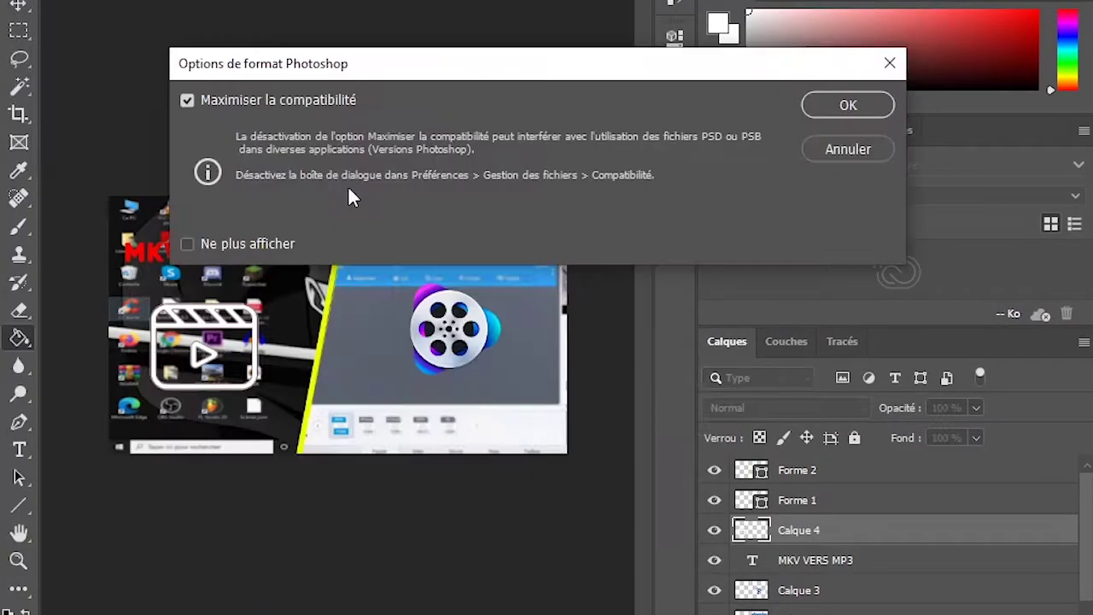
click(833, 104)
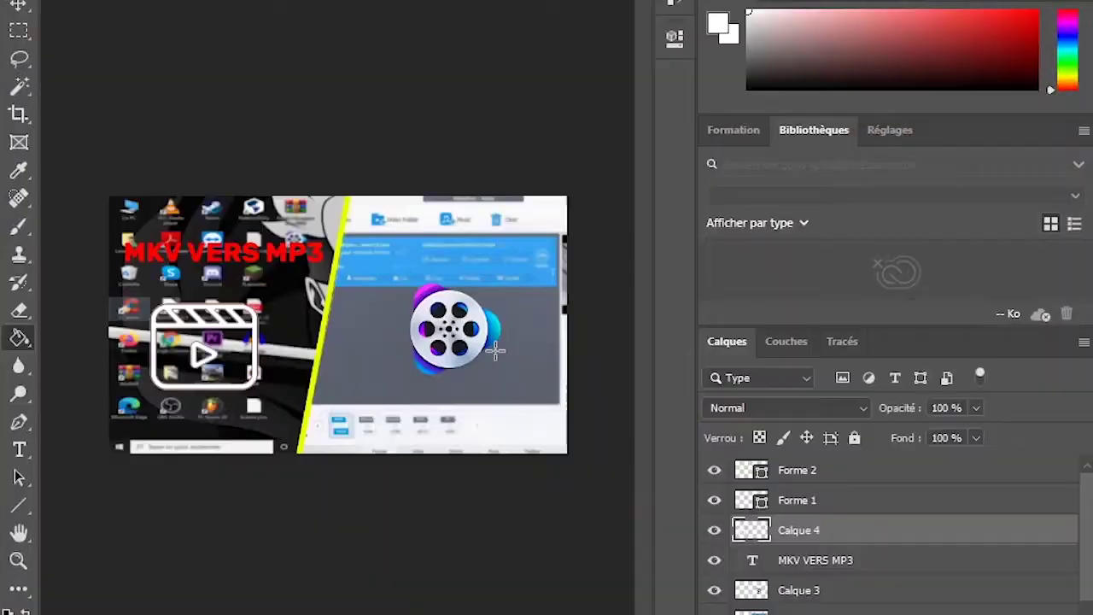
- Save a JPG copy of the thumbnail named MKV VERS MP4 on the computer and open it from the Minia YT folder
key(alt+f)
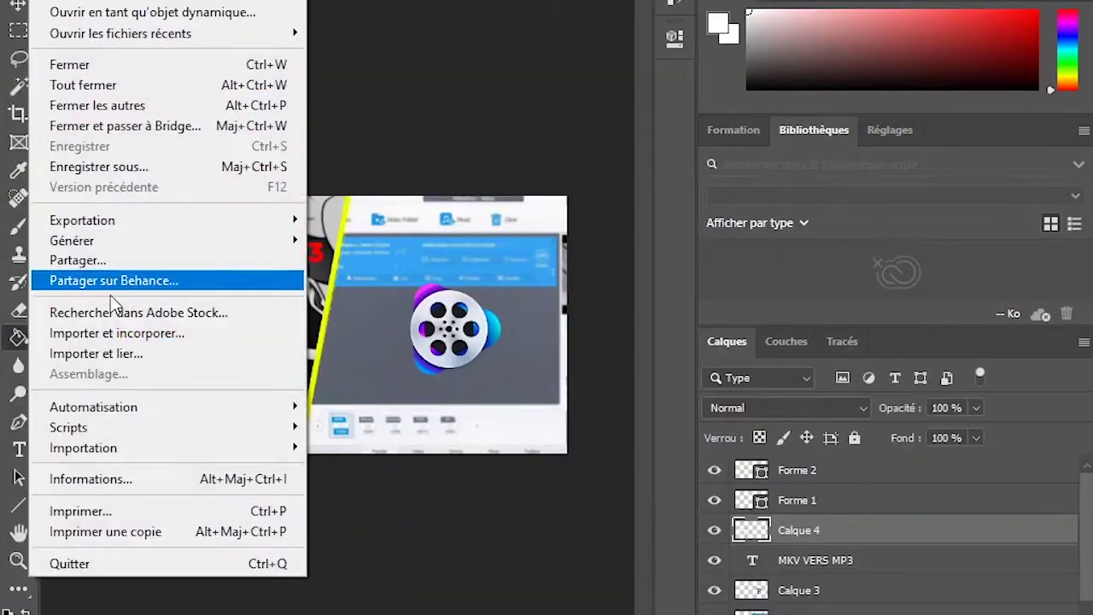
click(98, 167)
click(761, 503)
click(390, 325)
click(219, 507)
key(Return)
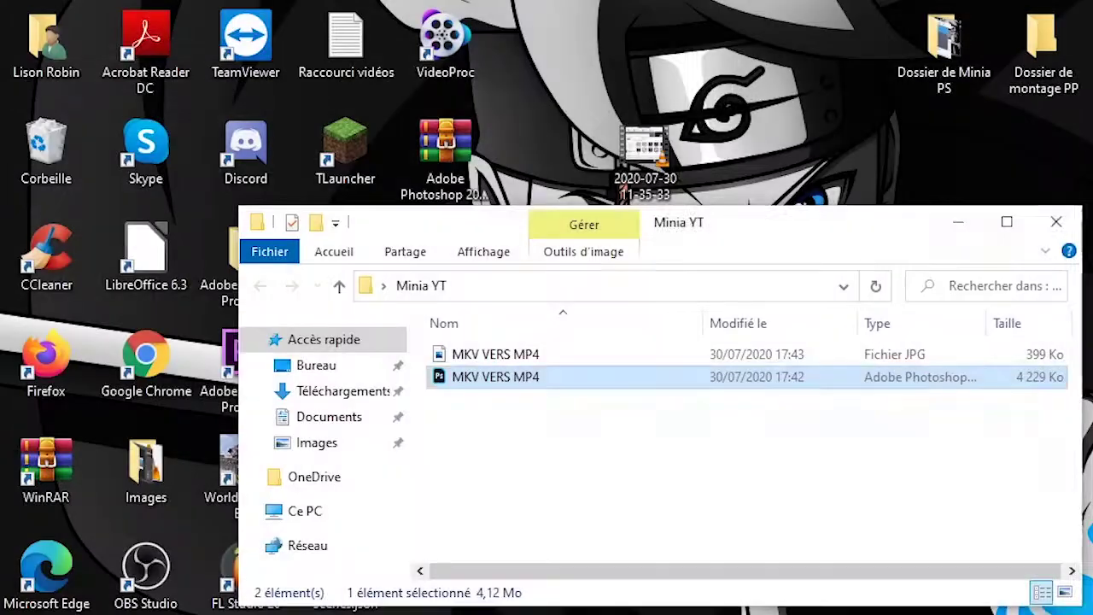
double_click(553, 347)
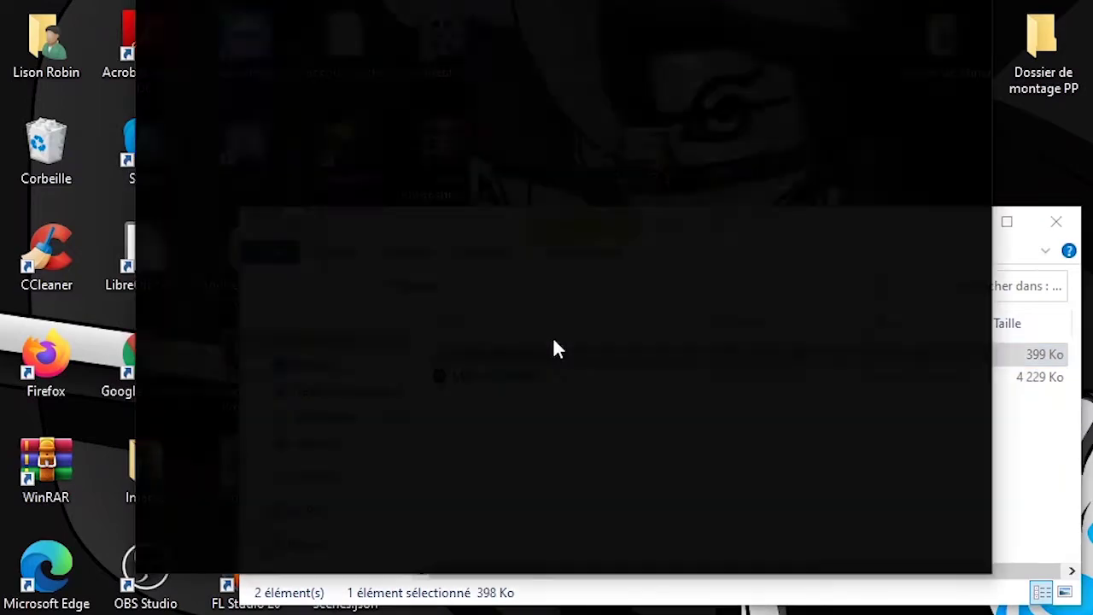